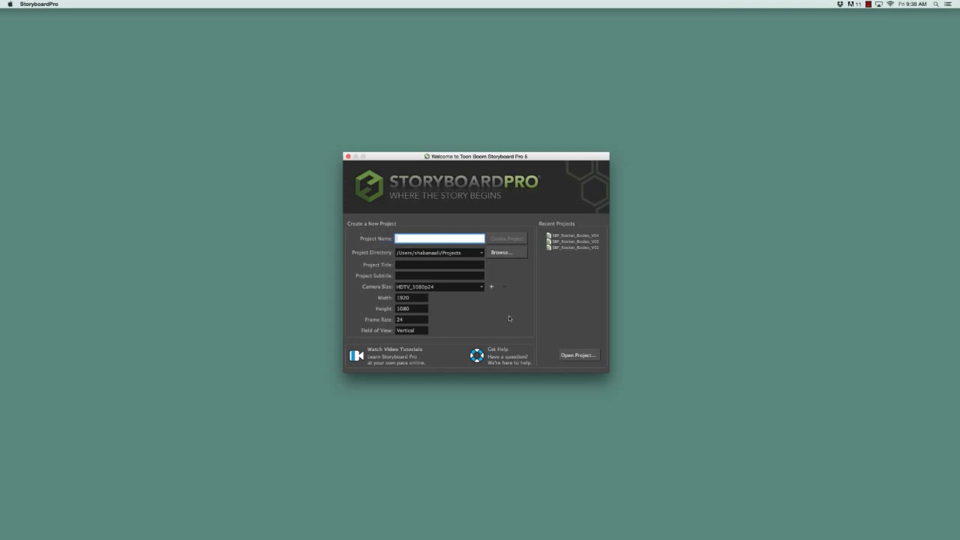
Enter Animated_Series as the project name, which auto-fills the title Animated Series
text(Animated_Series)
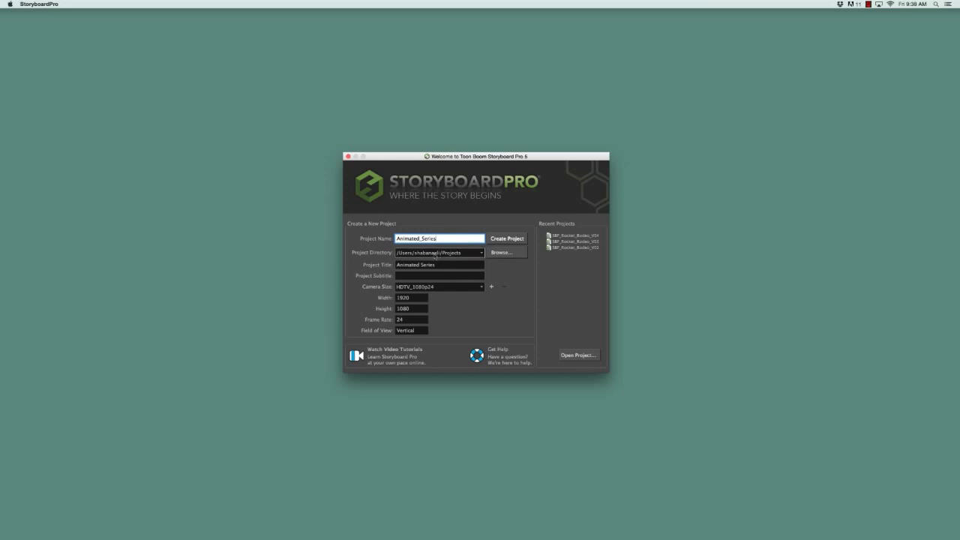
click(514, 254)
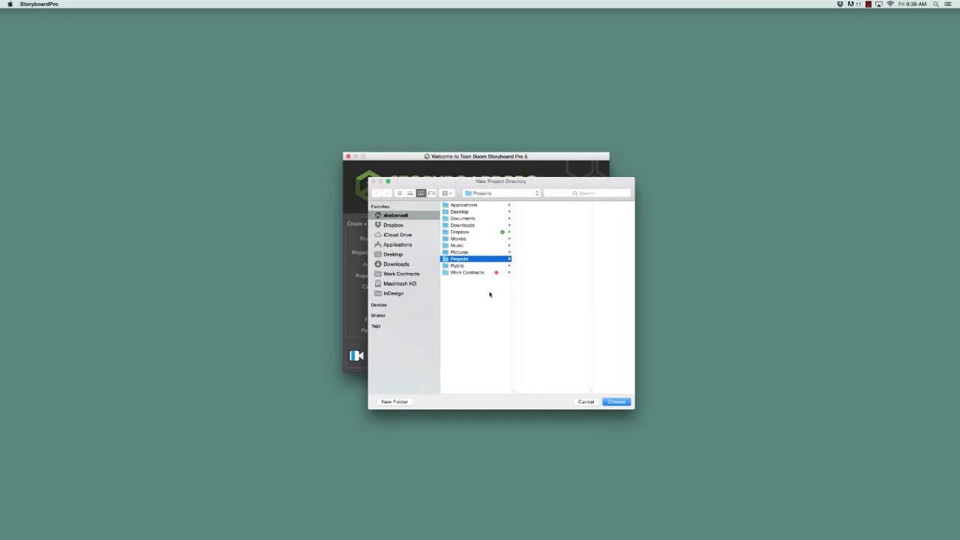
click(594, 402)
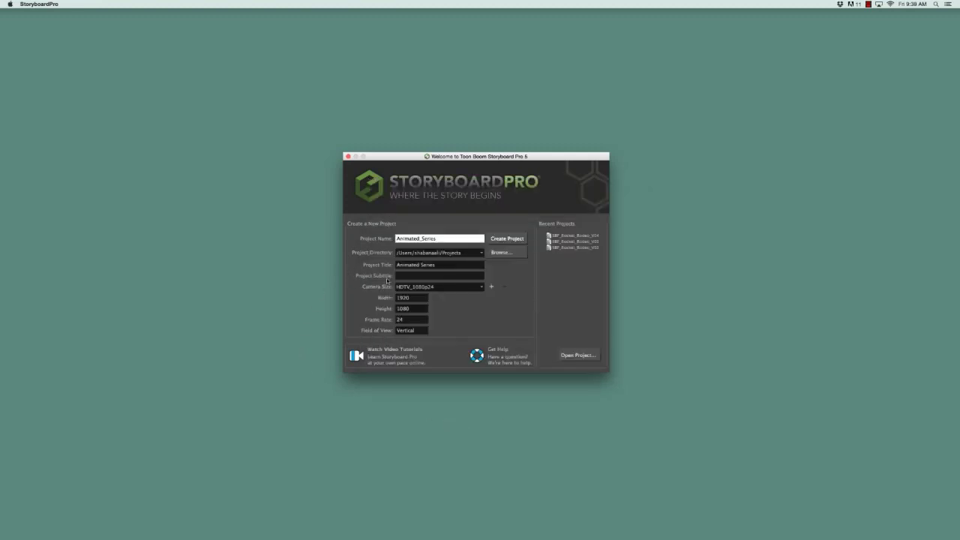
click(403, 279)
Replace the project name with Episode_12 and add the subtitle Holiday Special
key(super+a)
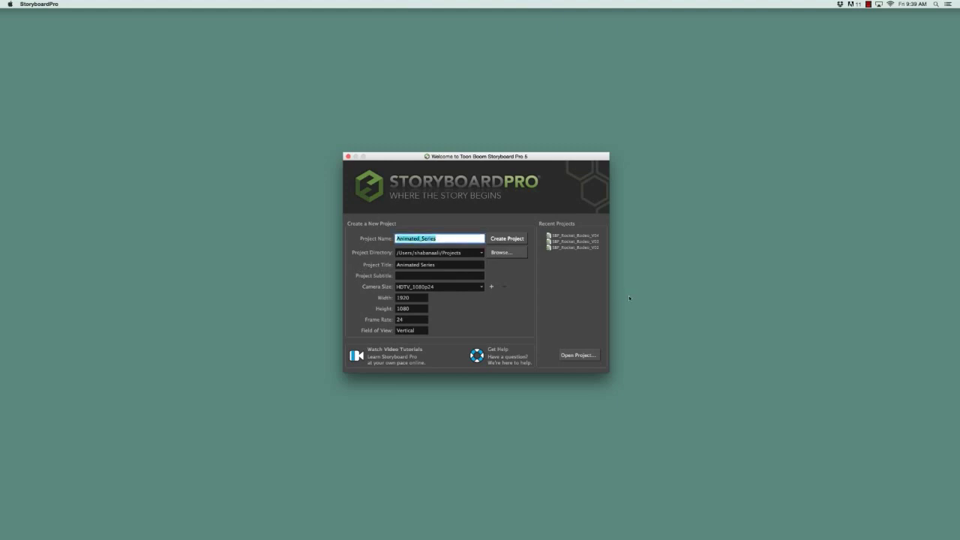
text(Episode_12)
click(420, 275)
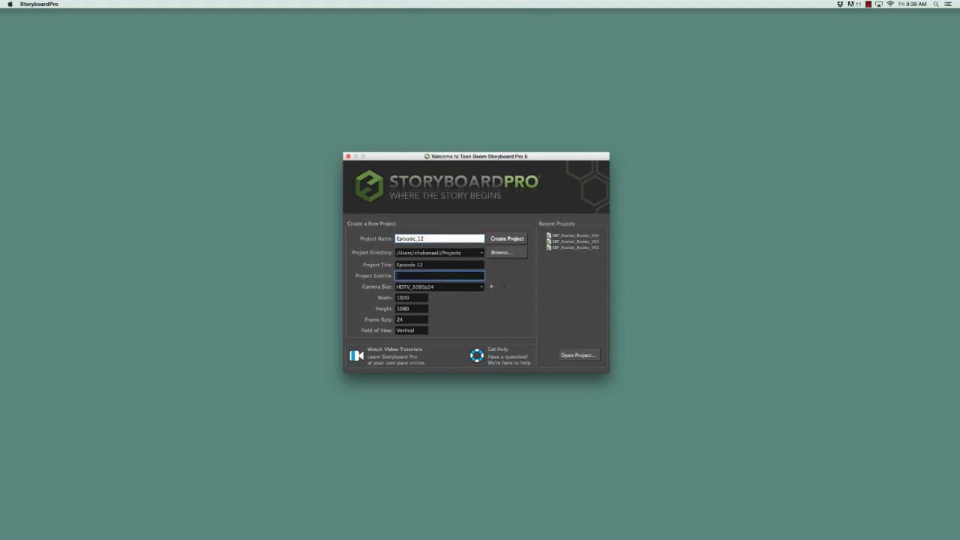
text(Holiday Special)
Pick the HDTV preset from the camera size list
click(482, 287)
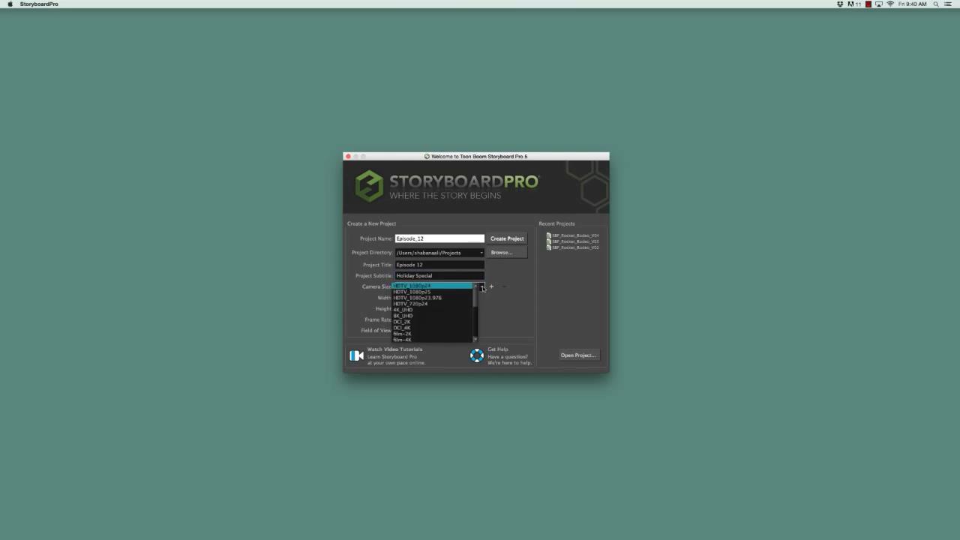
scroll(476, 296, down, 1)
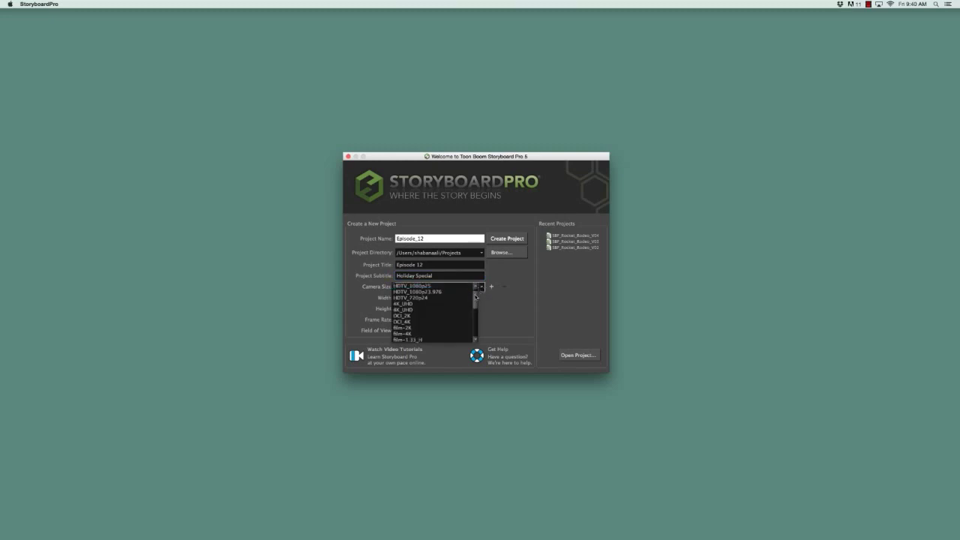
scroll(476, 297, down, 6)
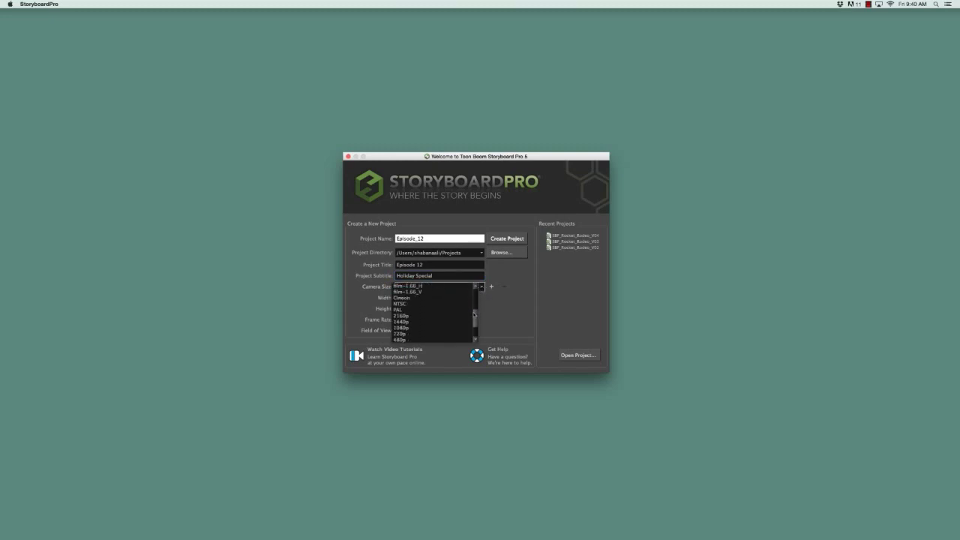
scroll(476, 316, down, 3)
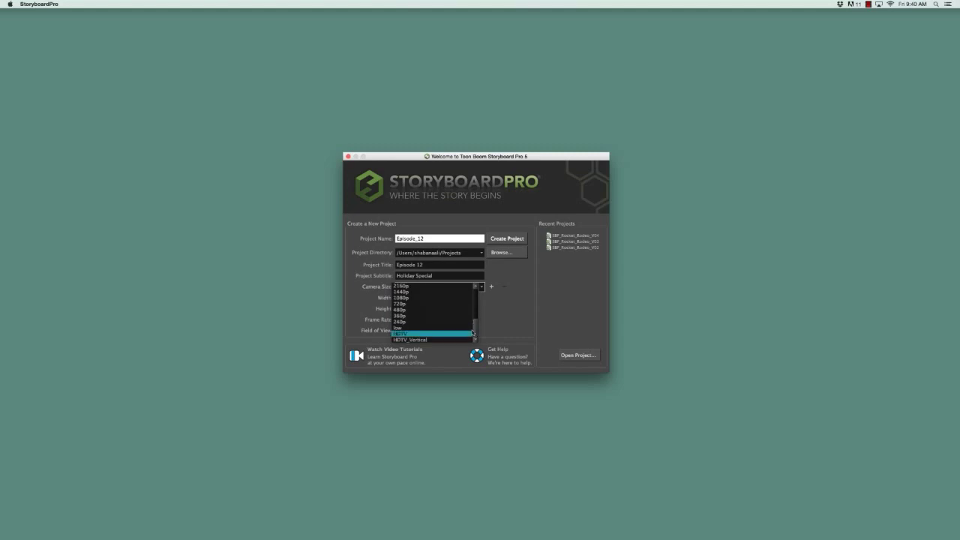
click(472, 333)
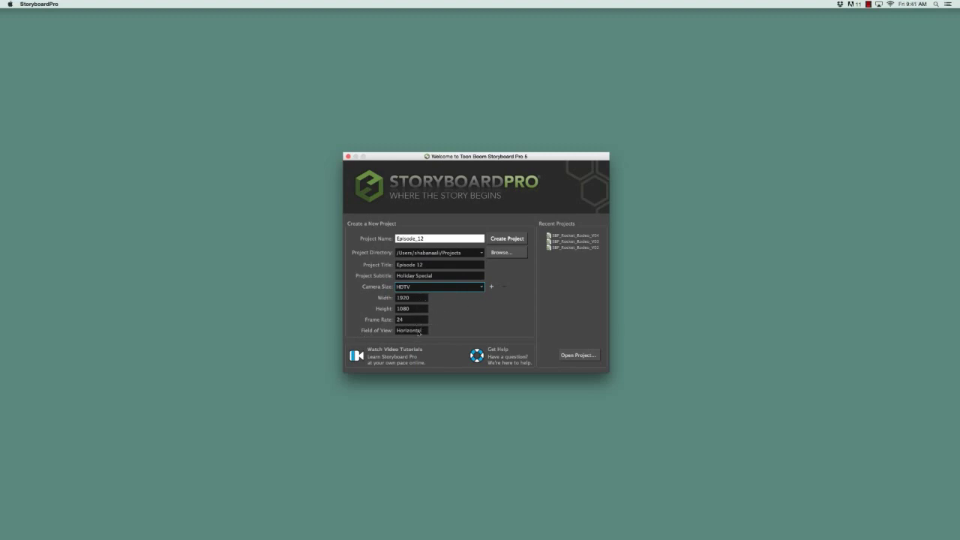
Change the camera size preset to PAL, 768 × 576 at 25 fps
click(481, 288)
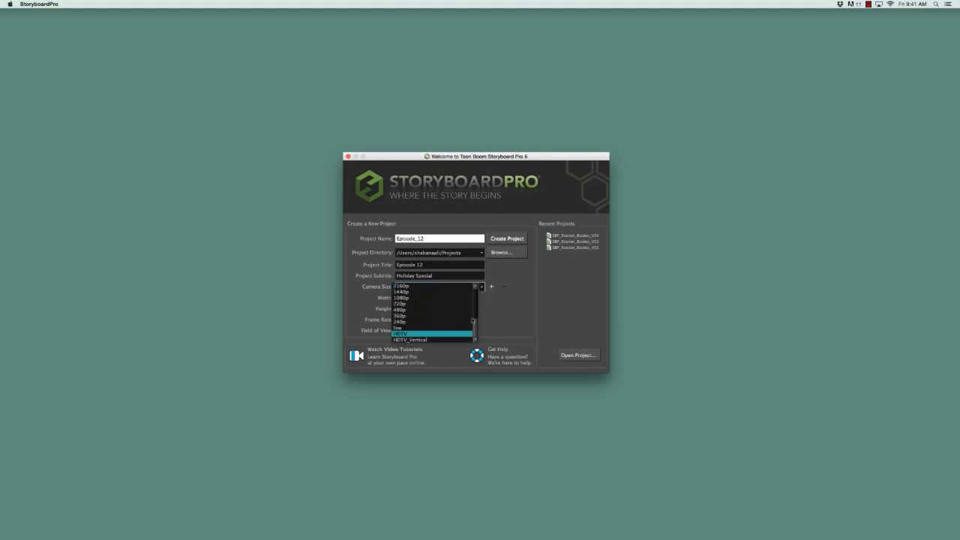
scroll(451, 326, down, 2)
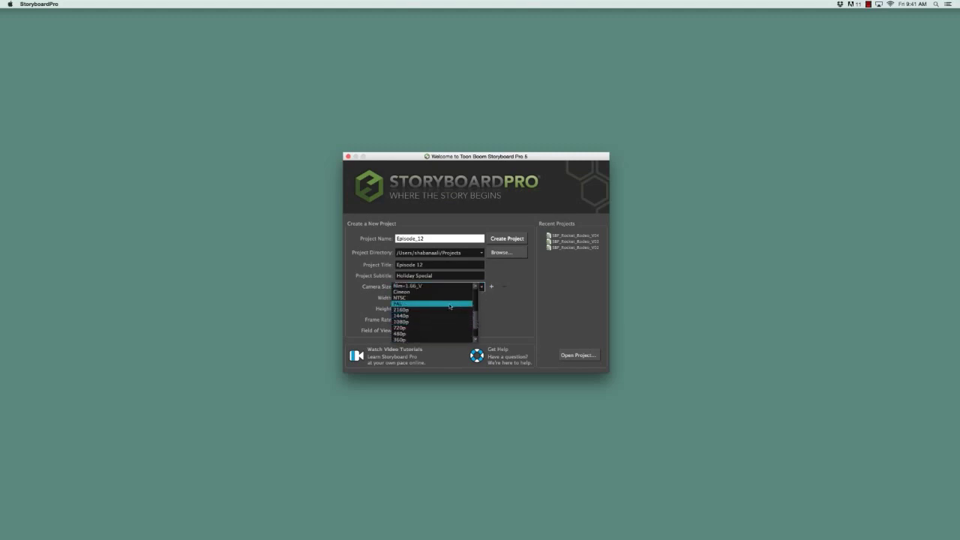
click(450, 305)
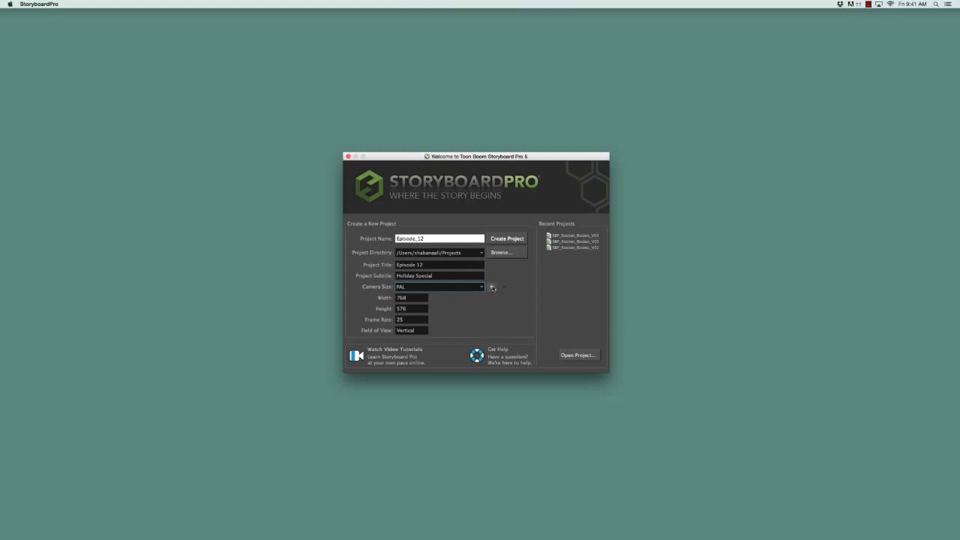
click(493, 288)
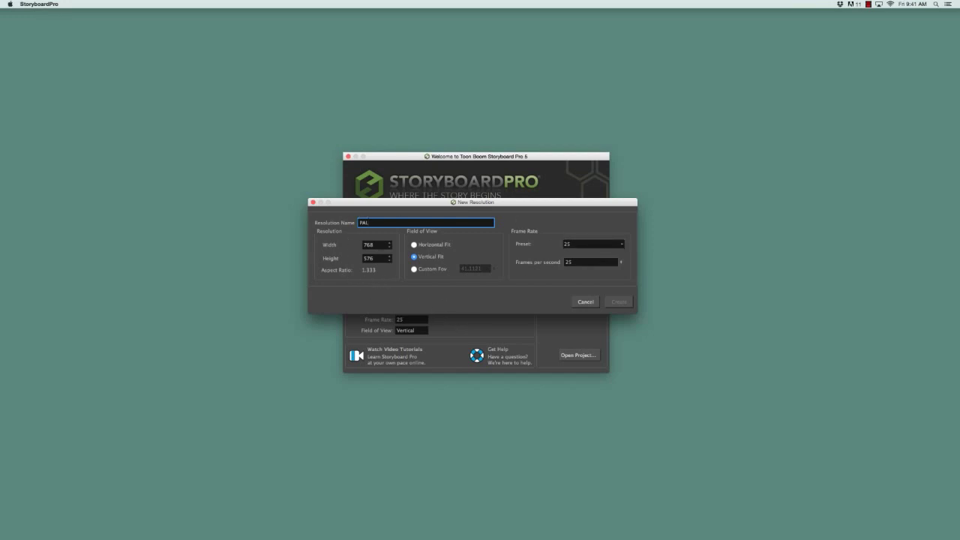
Name the new resolution Custom with width 500 and height 500
double_click(363, 222)
text(Custom)
double_click(371, 245)
text(764)
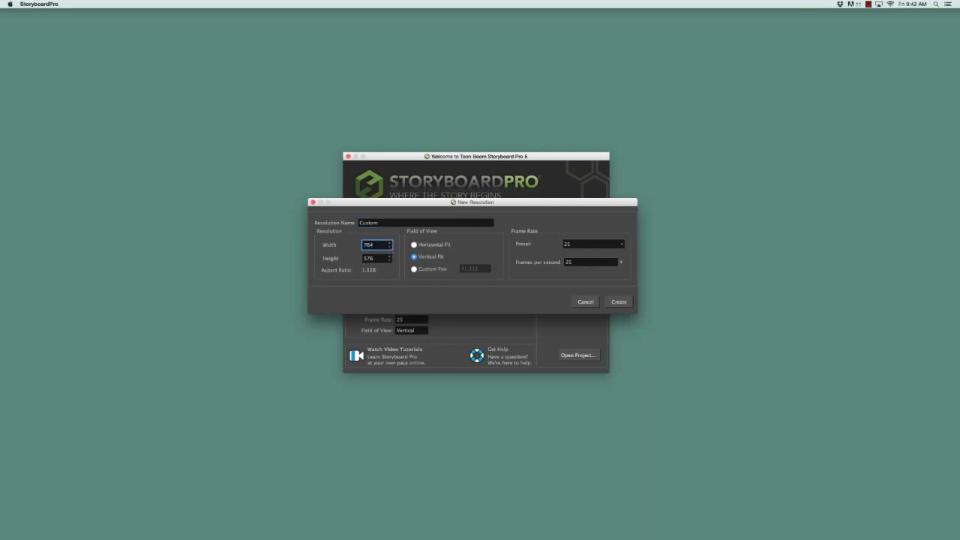
double_click(368, 245)
text(500)
double_click(368, 257)
text(500)
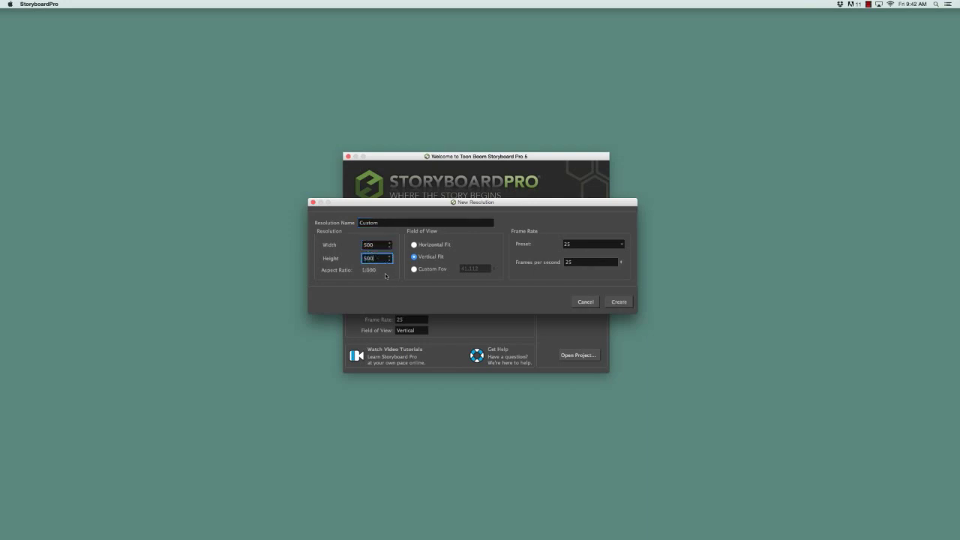
Keep Vertical fit, set 30 fps, and create the Custom resolution
click(415, 245)
click(414, 256)
key(Tab)
text(30)
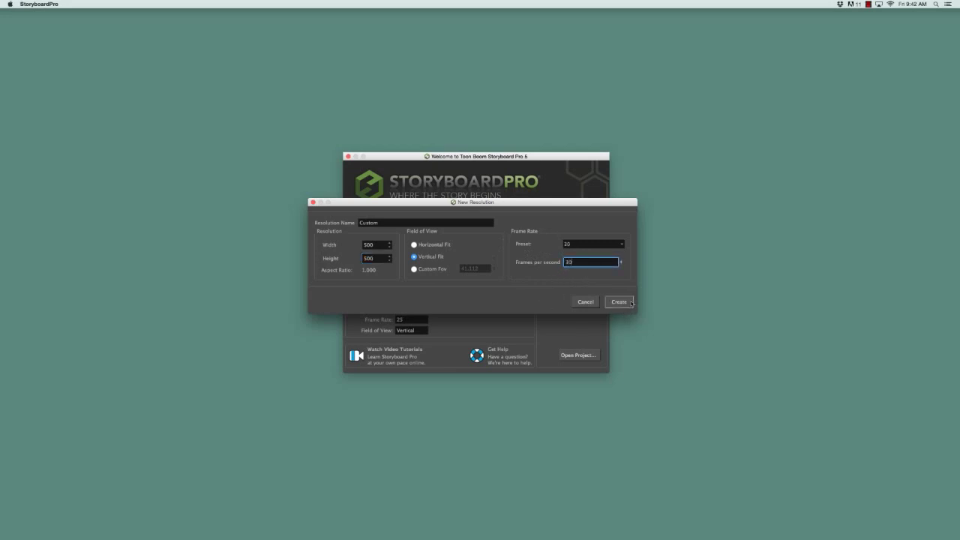
click(619, 302)
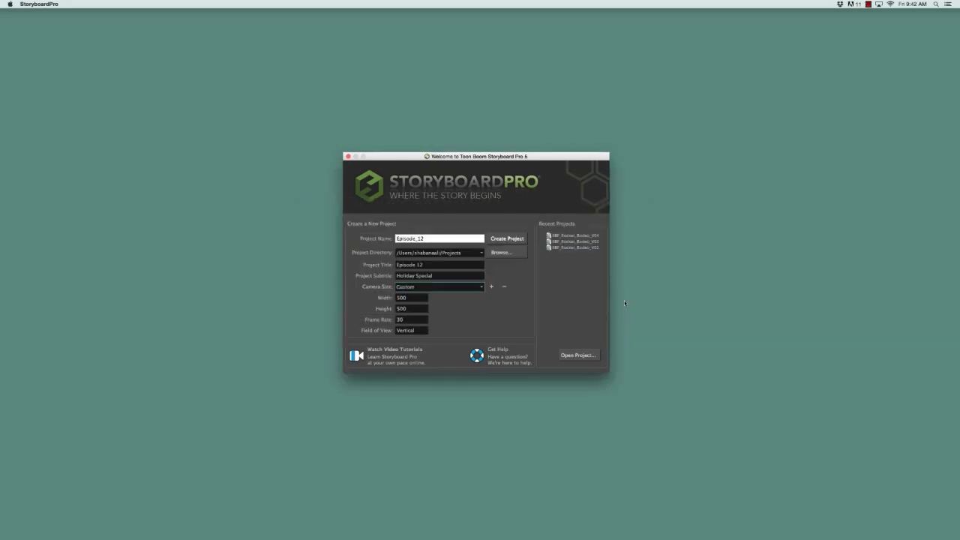
click(483, 290)
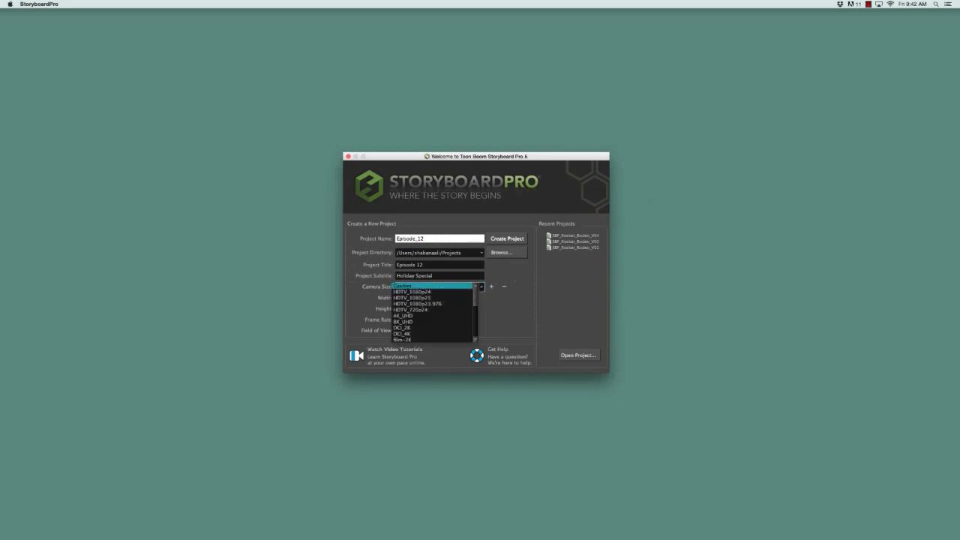
Choose HDTV_1080p24 (1920 × 1080, 24 fps) as the camera size
click(505, 299)
click(504, 287)
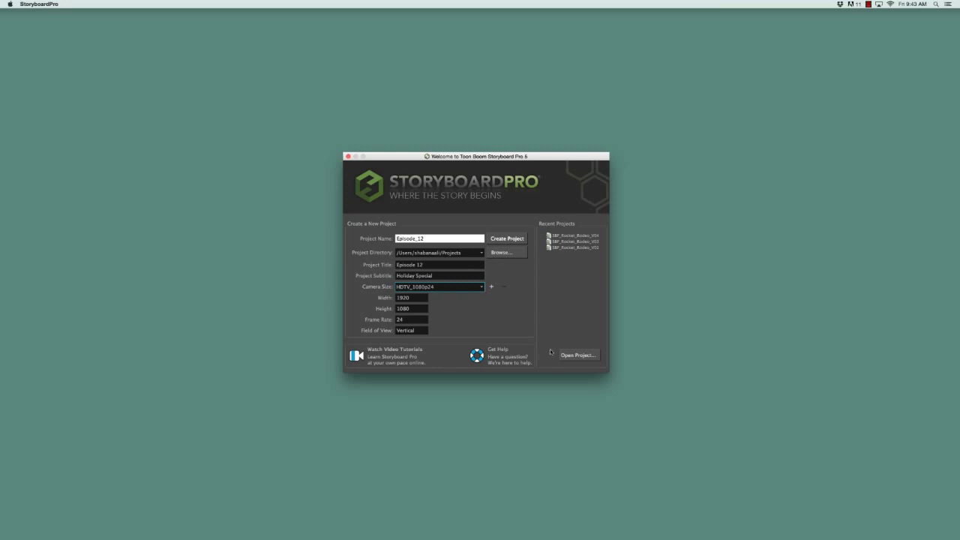
click(578, 356)
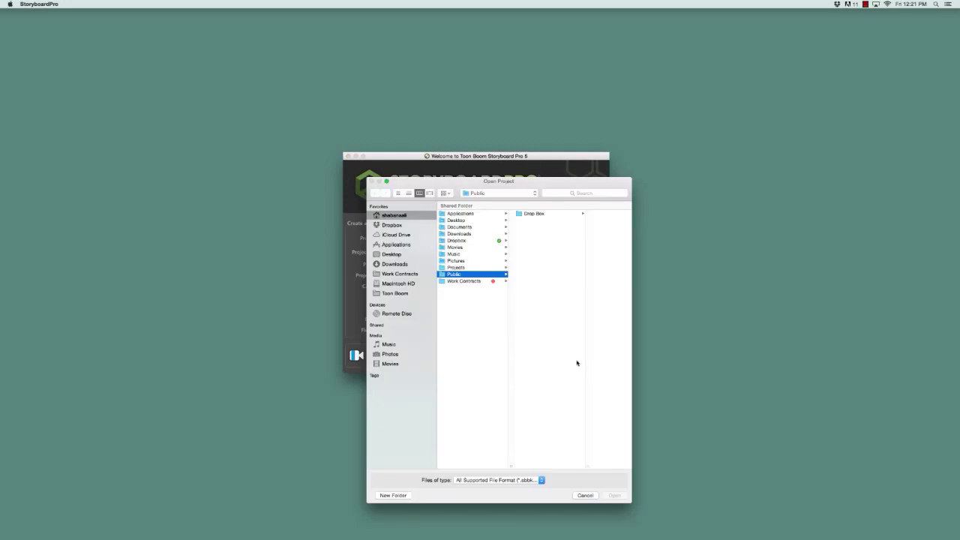
click(393, 293)
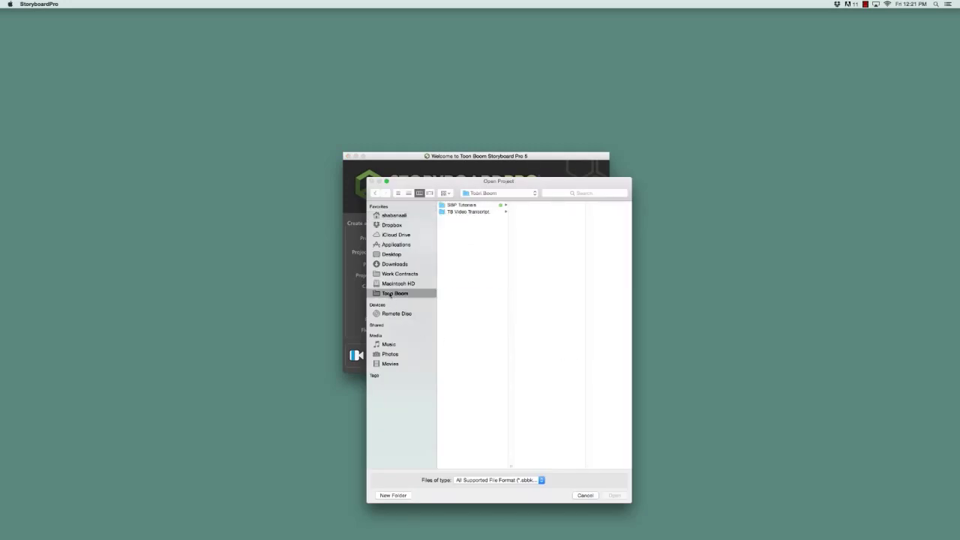
click(473, 206)
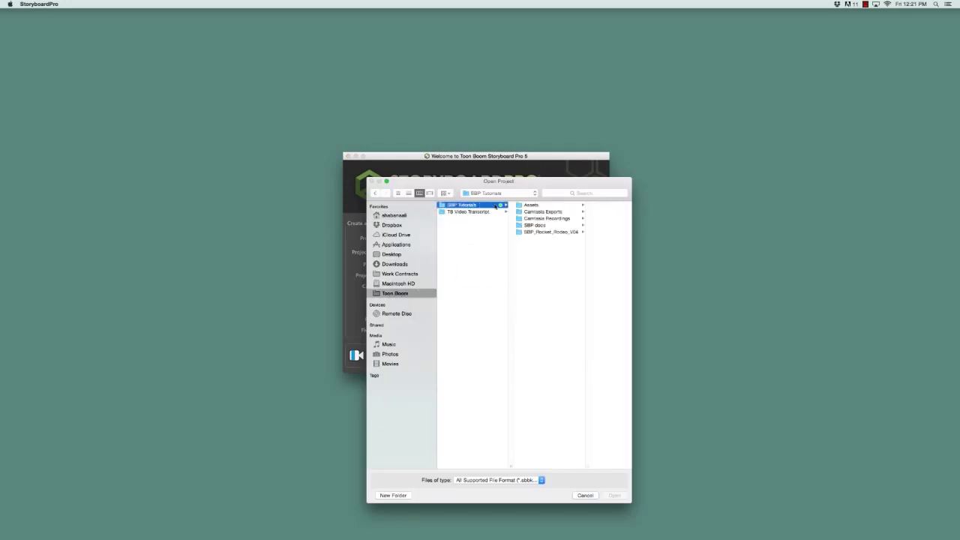
click(537, 233)
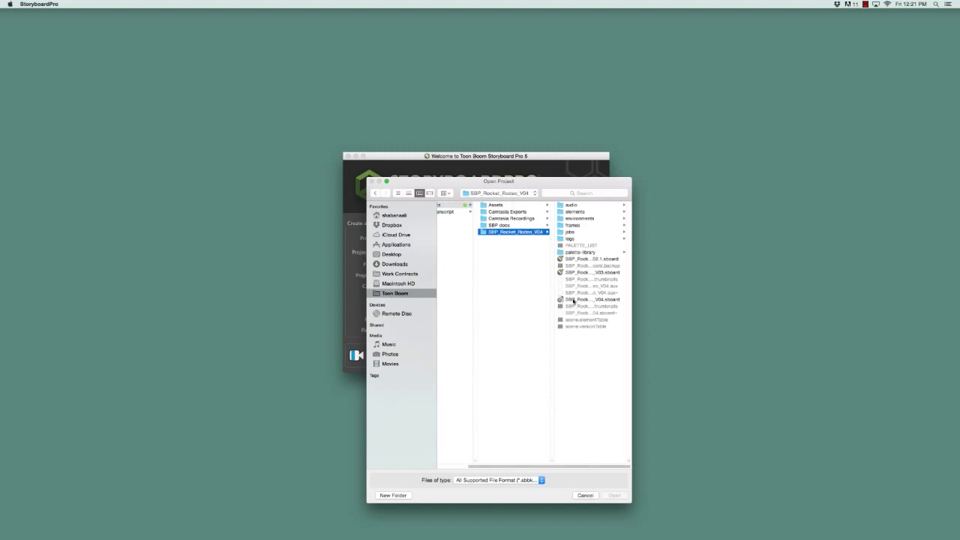
click(575, 300)
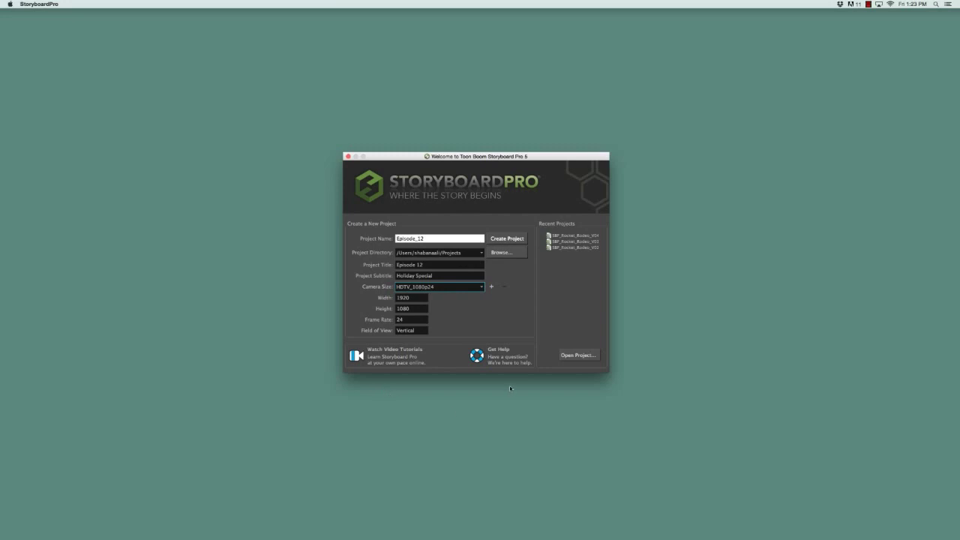
click(389, 366)
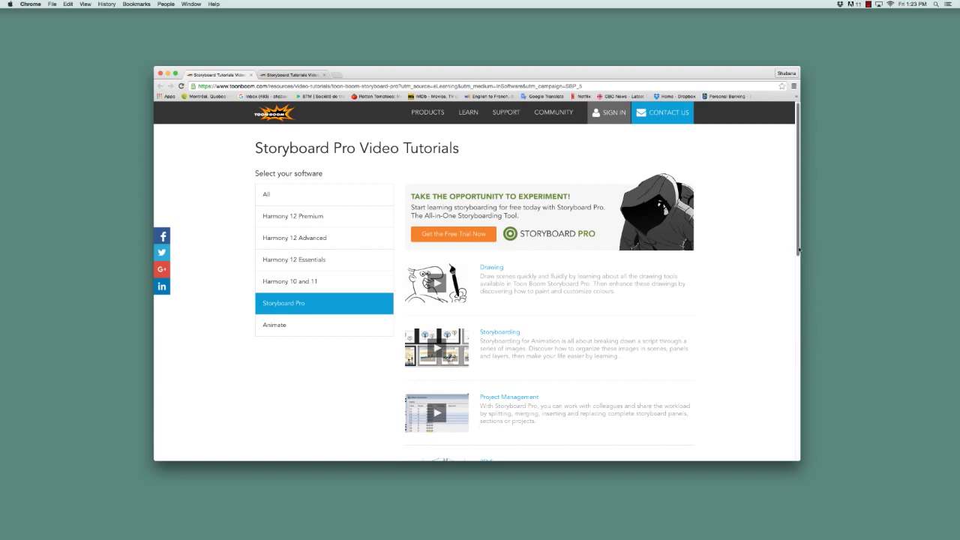
drag(799, 251, 741, 424)
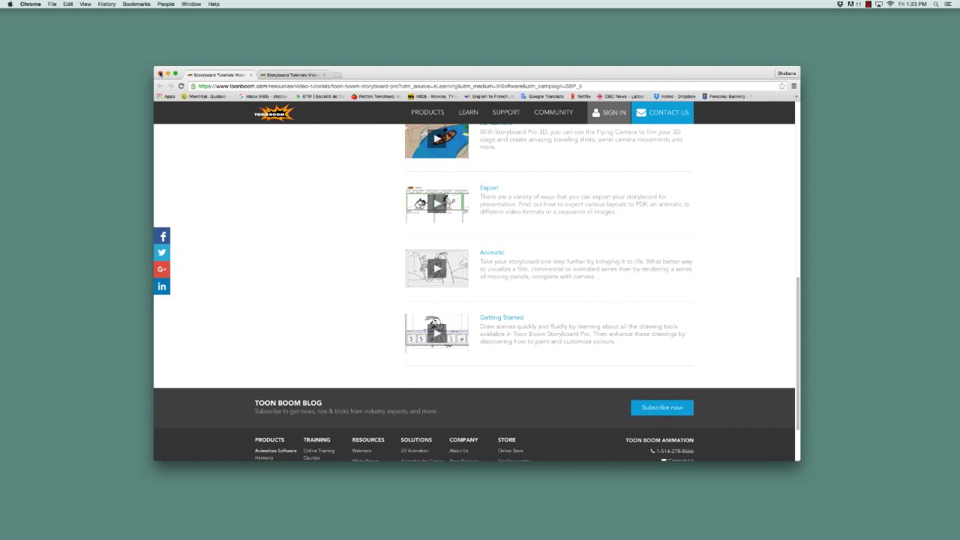
click(161, 74)
click(510, 363)
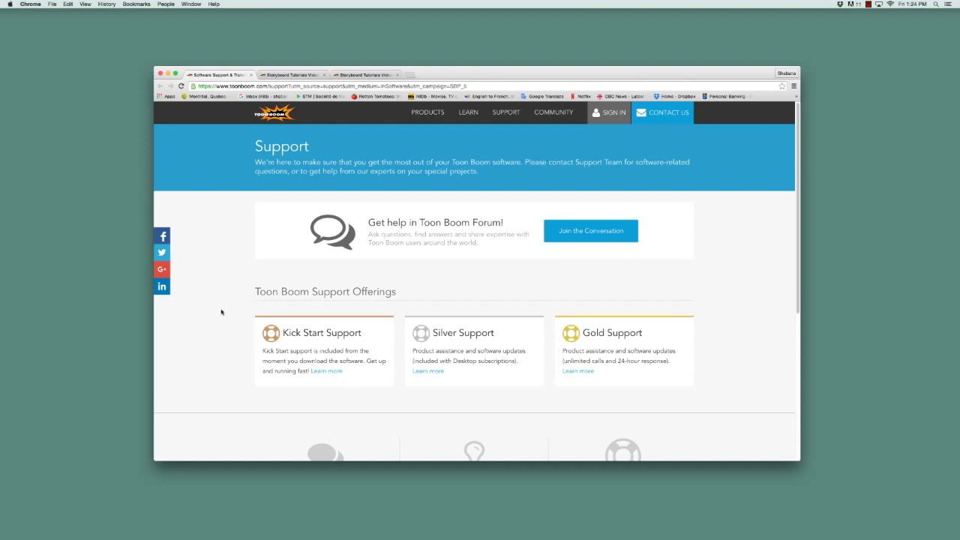
click(161, 73)
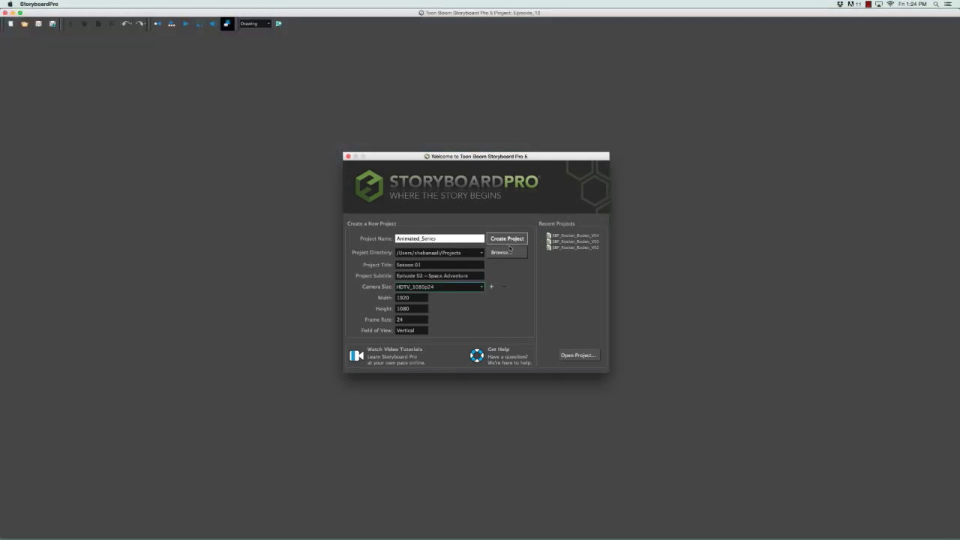
Create the Episode_12 project and reopen the Welcome Screen from the Help menu
click(508, 240)
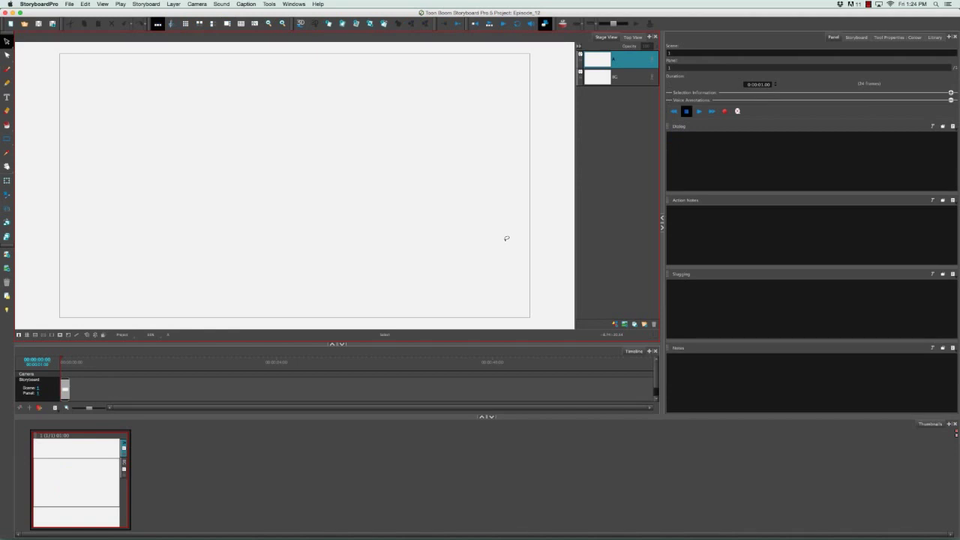
click(322, 3)
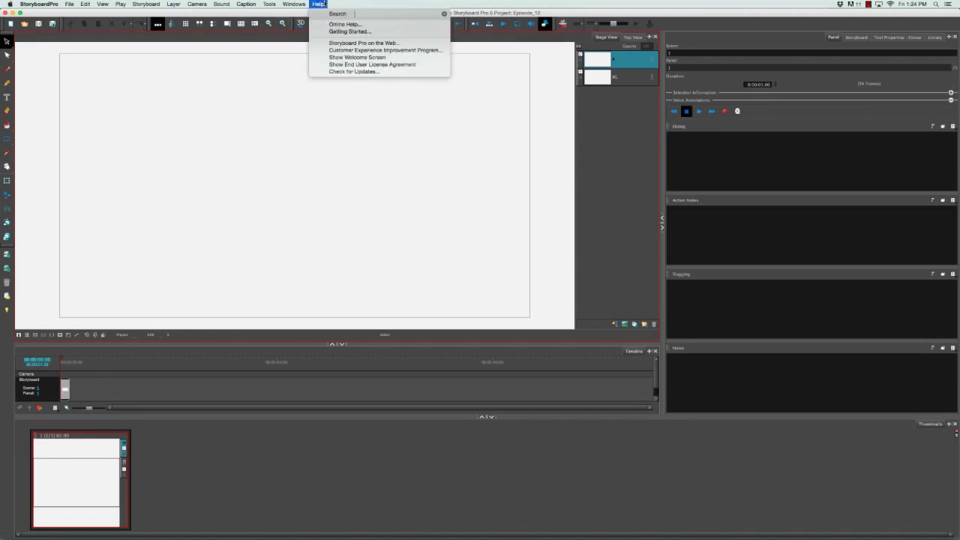
click(318, 58)
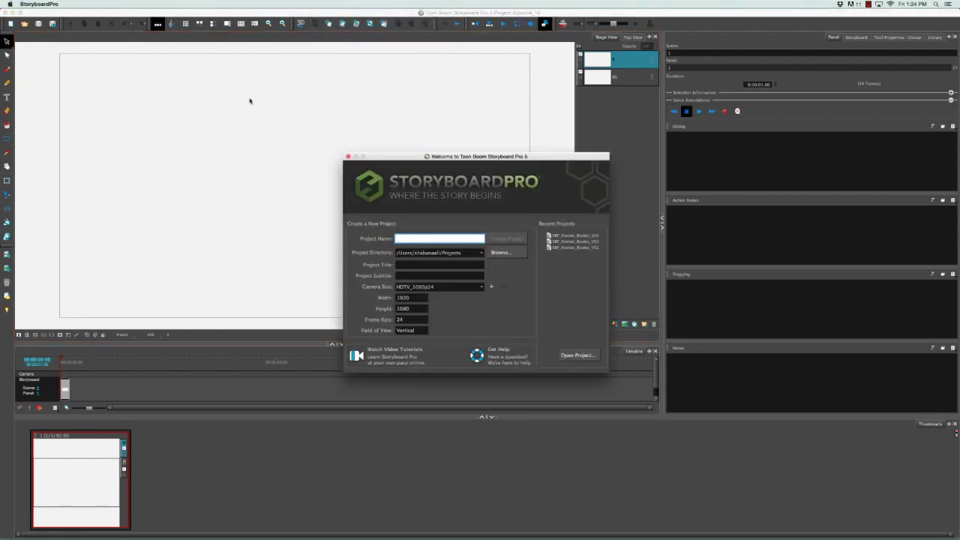